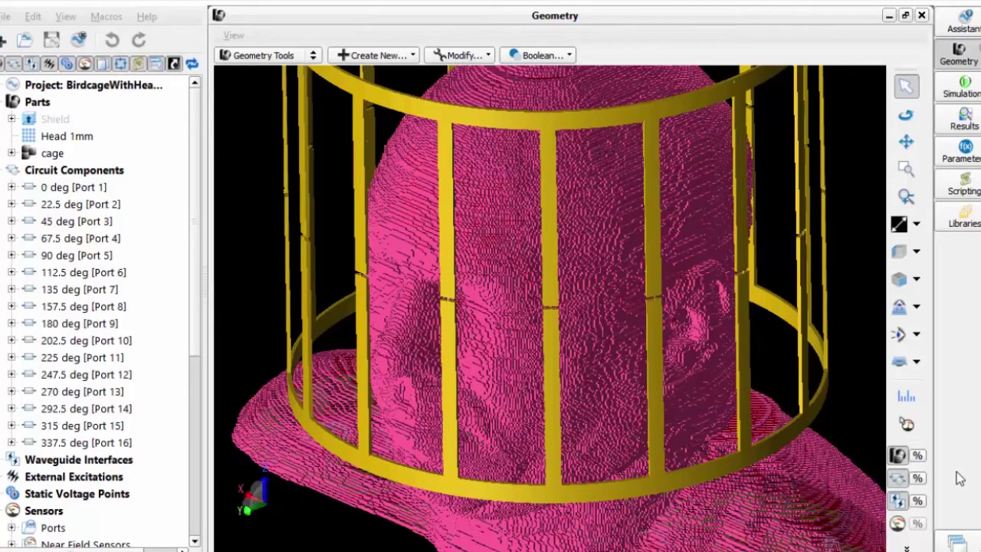
Step: Show the mesh with the YZ cutplane at X slice 83 and clip the geometry on one side of it
click(906, 549)
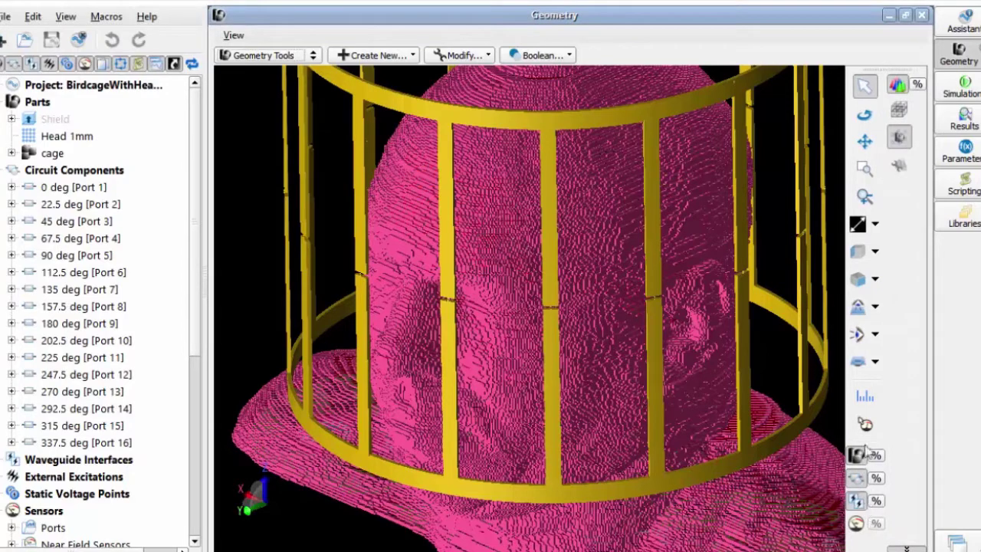
click(898, 110)
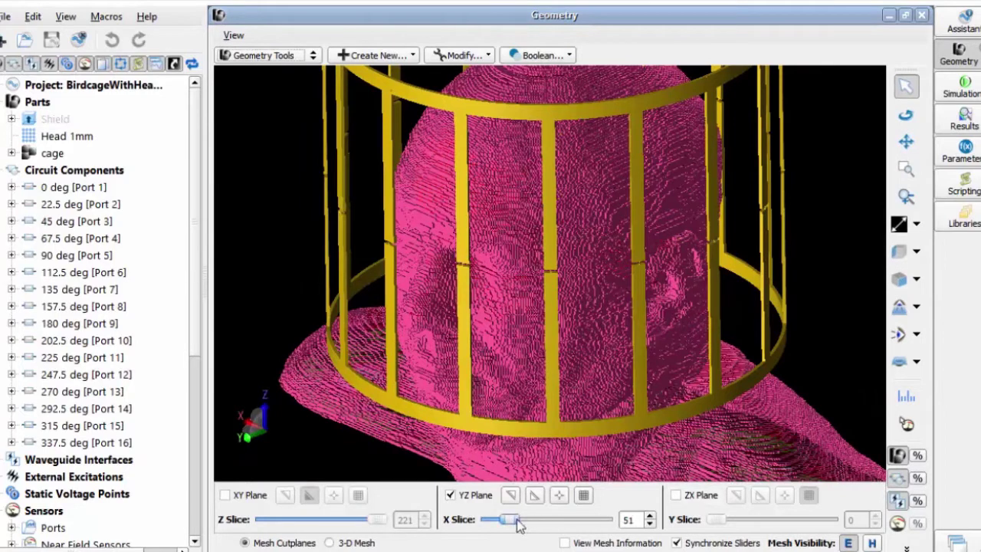
drag(515, 524, 525, 521)
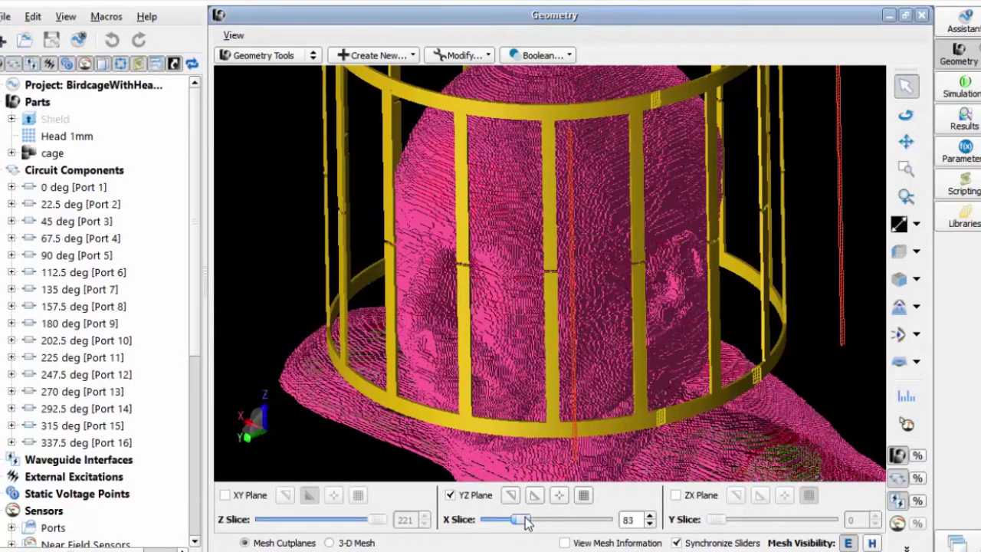
click(512, 496)
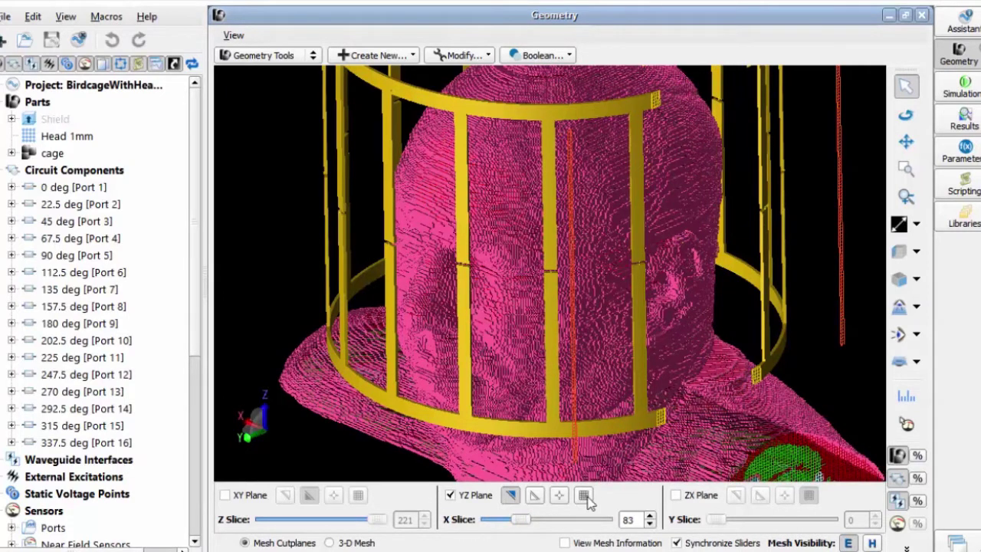
Step: Advance the YZ cutplane gradually through the head to X slice 154
click(649, 518)
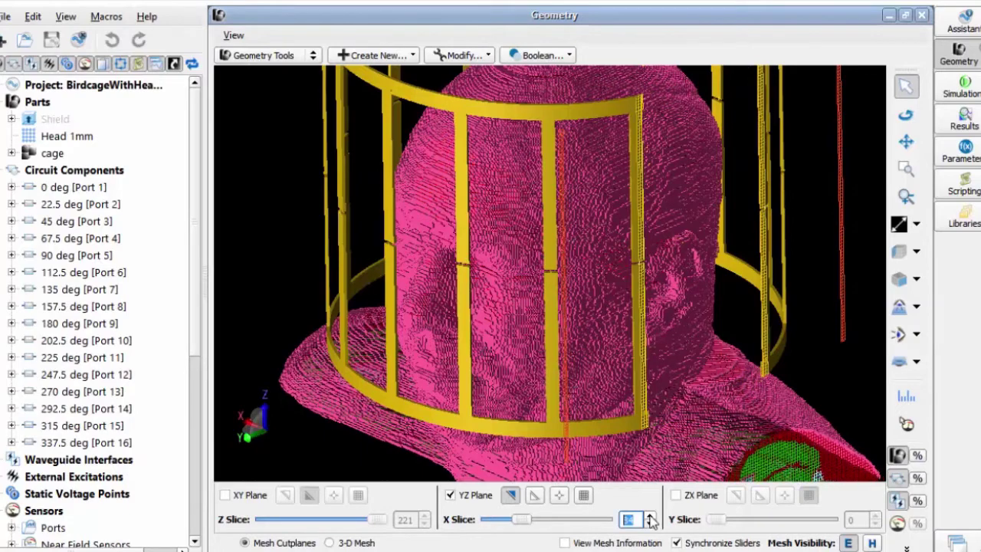
click(649, 516)
click(649, 515)
click(650, 516)
click(650, 515)
click(650, 516)
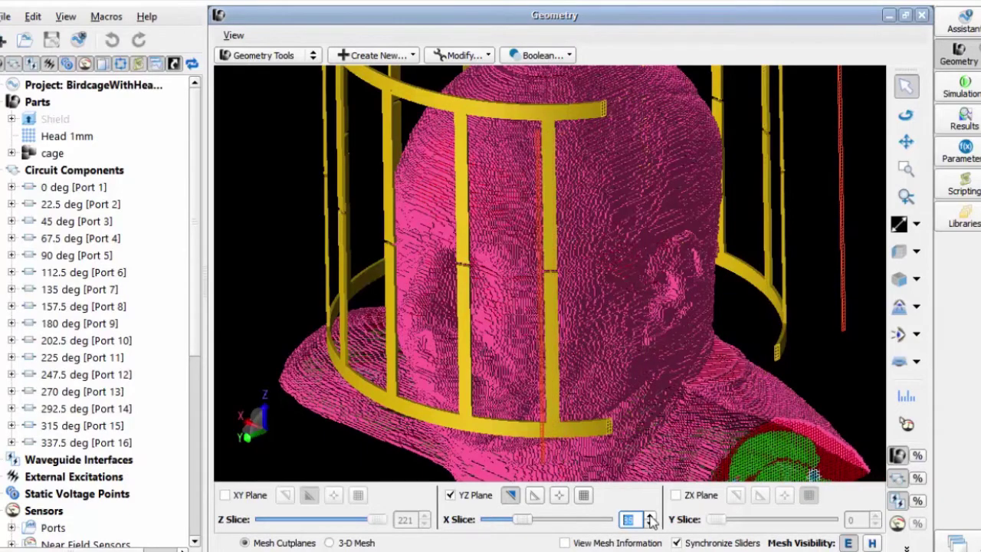
click(650, 516)
click(649, 515)
click(649, 515)
click(649, 516)
click(650, 515)
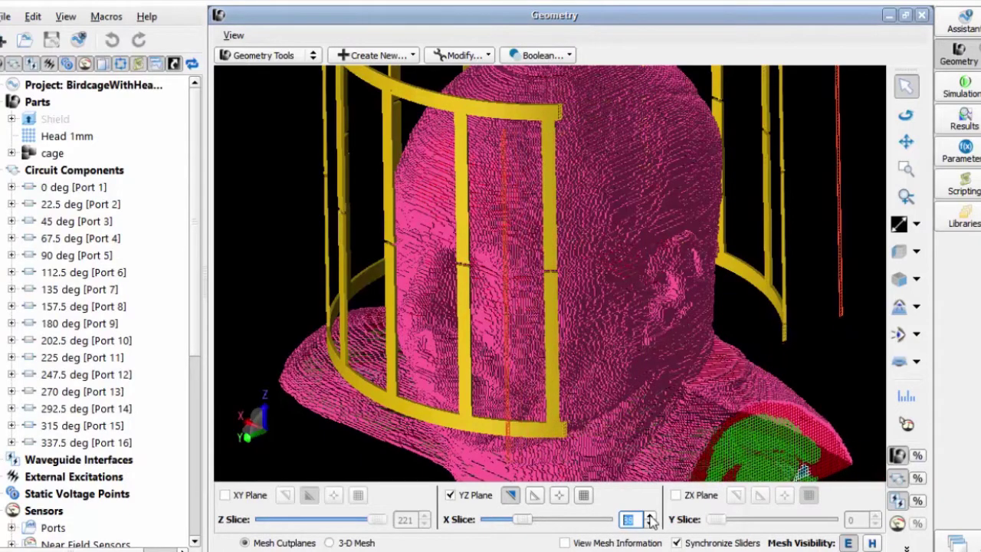
click(650, 515)
click(649, 516)
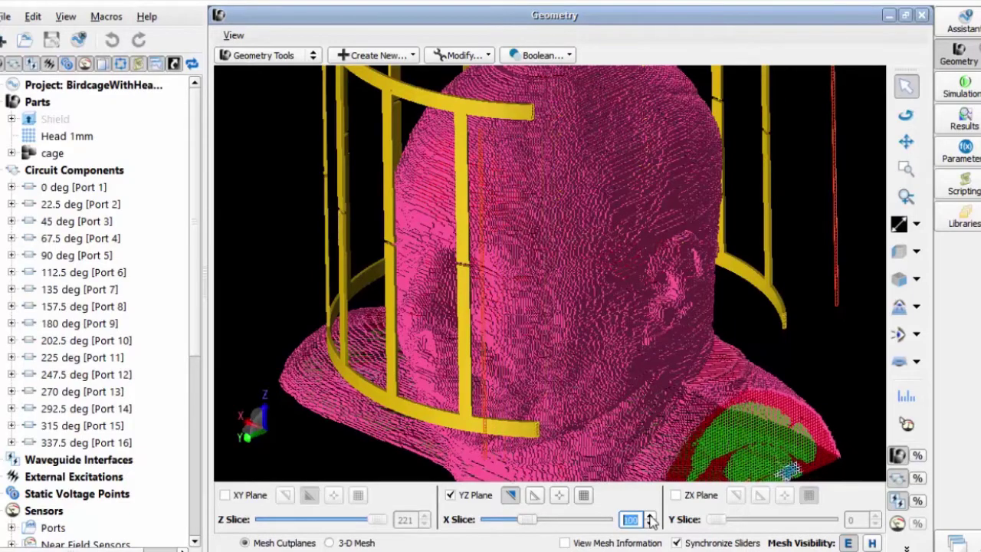
click(649, 516)
click(649, 515)
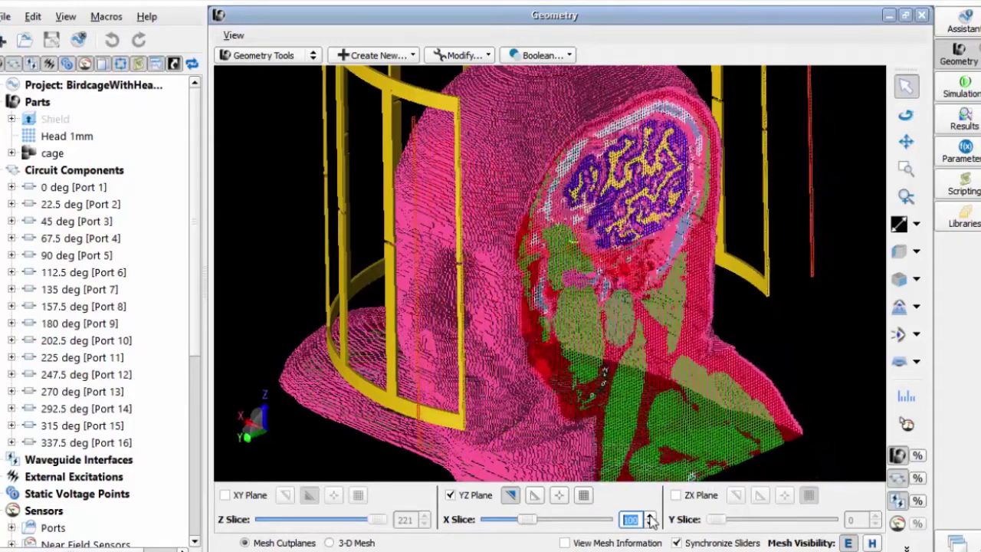
click(649, 516)
click(650, 515)
click(650, 516)
click(650, 516)
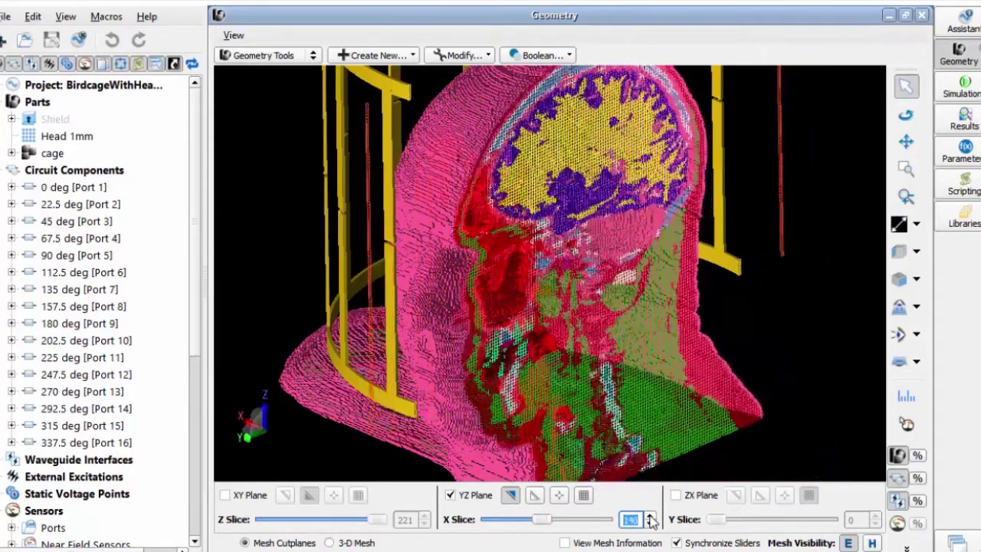
click(649, 516)
click(650, 515)
click(649, 516)
click(650, 515)
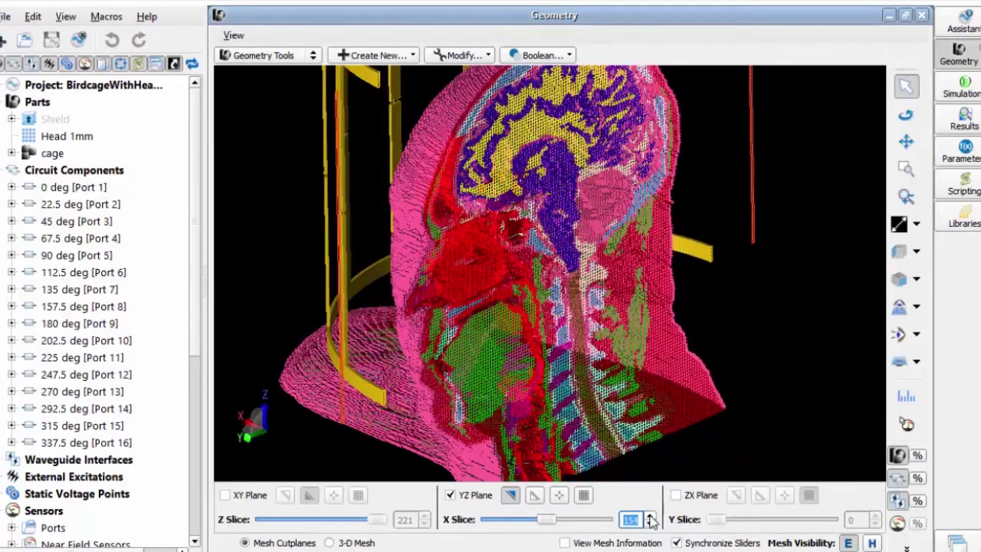
Step: Inspect the YZ slice's mesh information in the saved view -X Blick with the parts hidden, and restore the parts
click(916, 334)
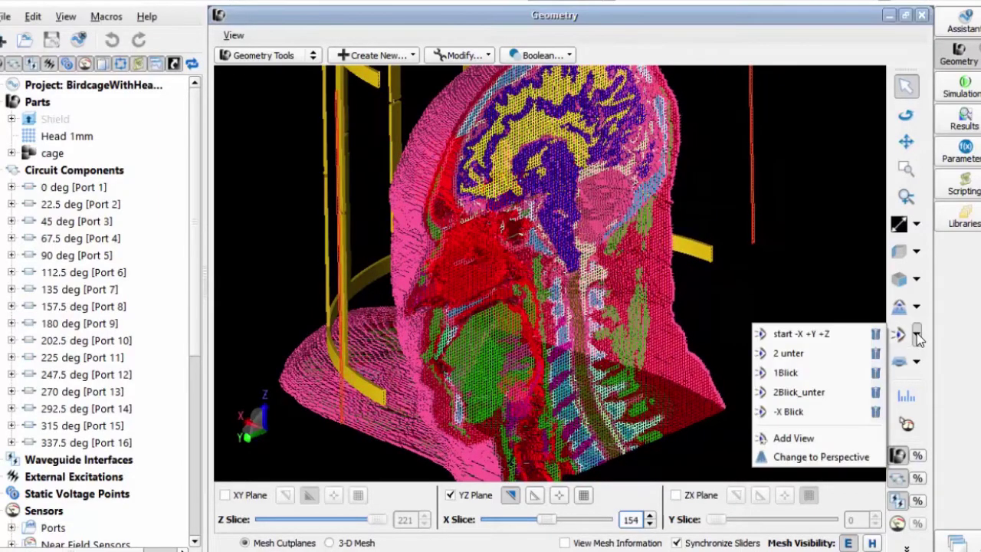
click(809, 414)
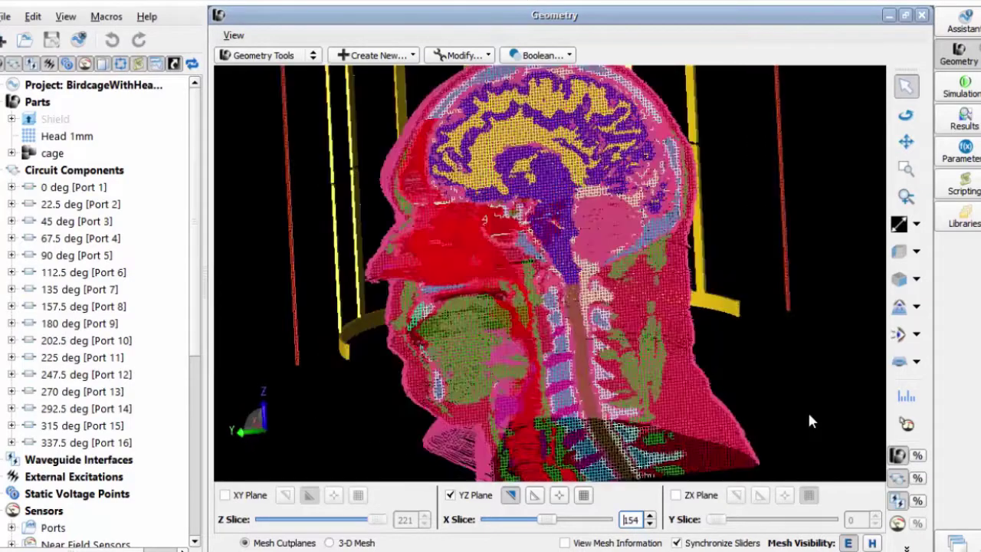
click(898, 456)
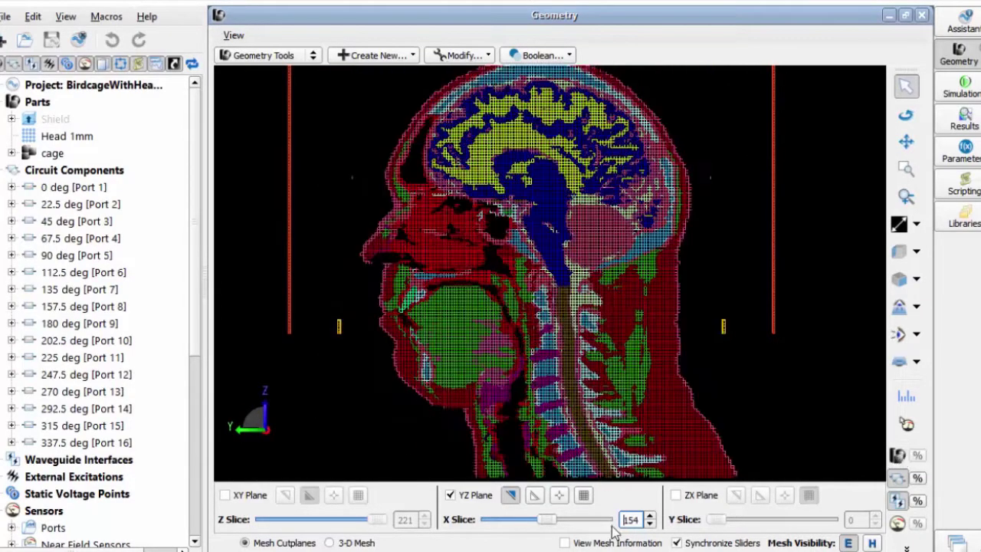
click(565, 542)
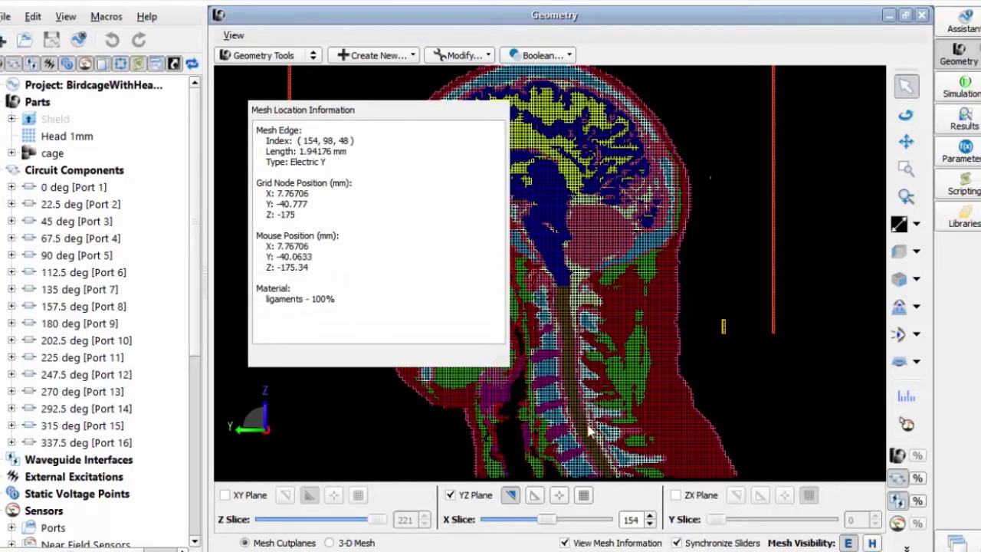
click(612, 541)
click(898, 455)
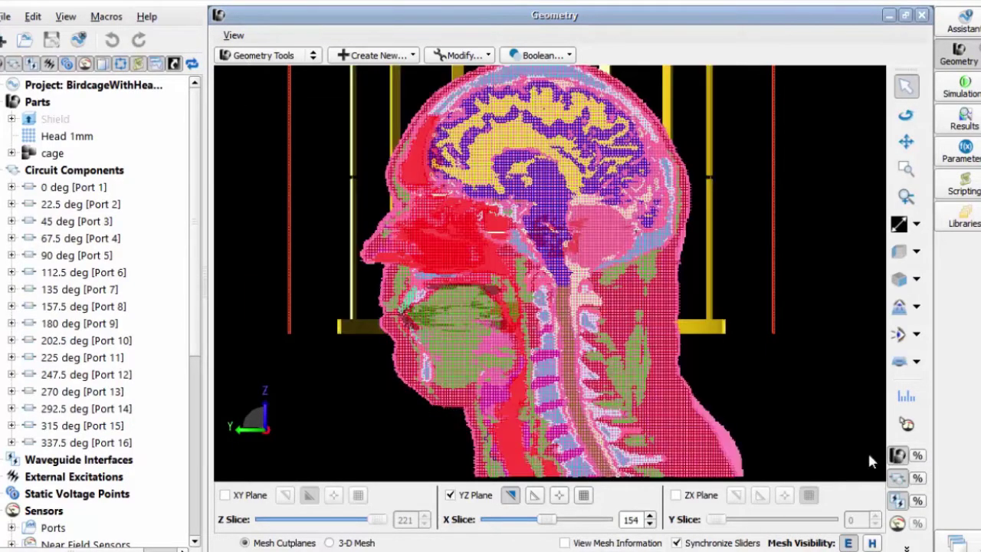
Step: Replace the YZ cutplane with the XY cutplane in the saved view 1Blick and lower its Z slice
click(912, 334)
click(817, 370)
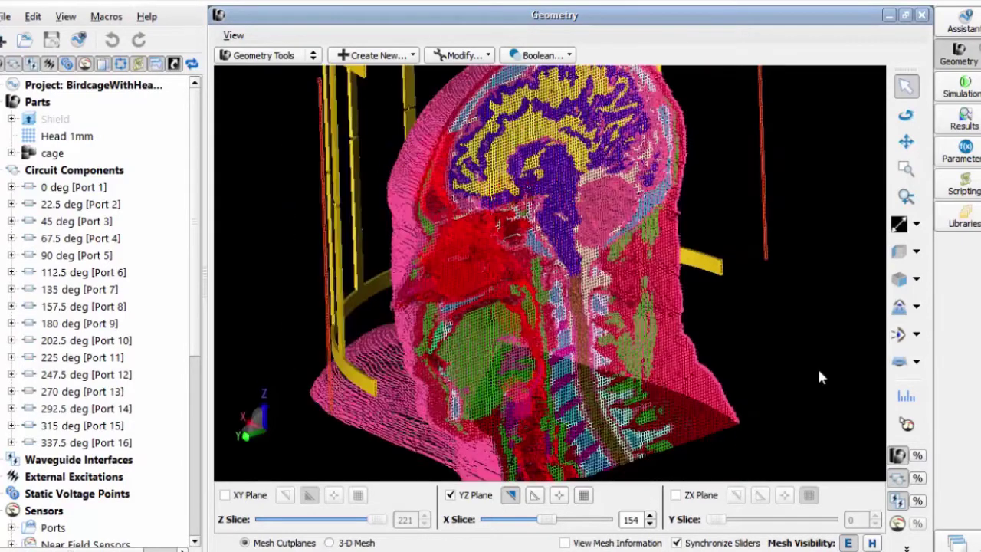
click(451, 495)
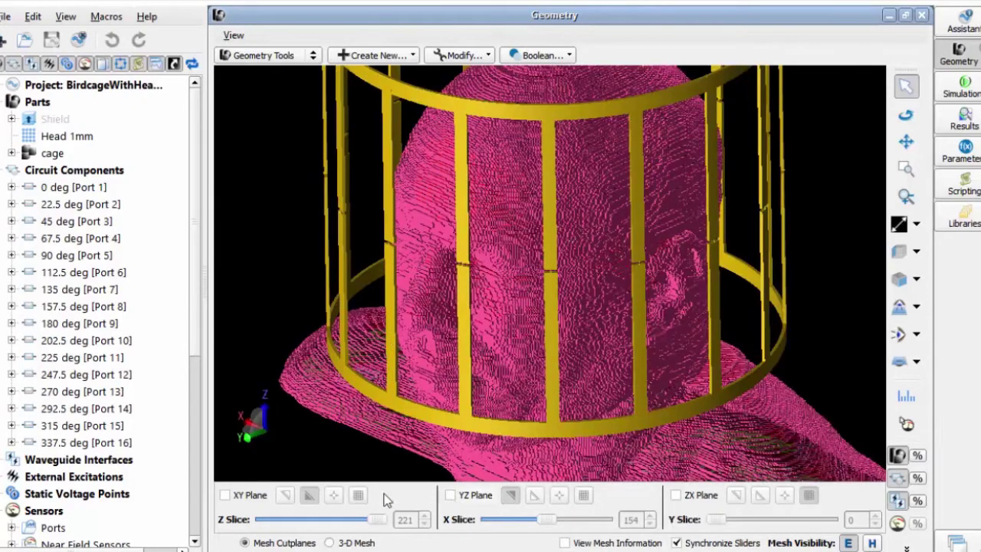
click(225, 495)
click(424, 524)
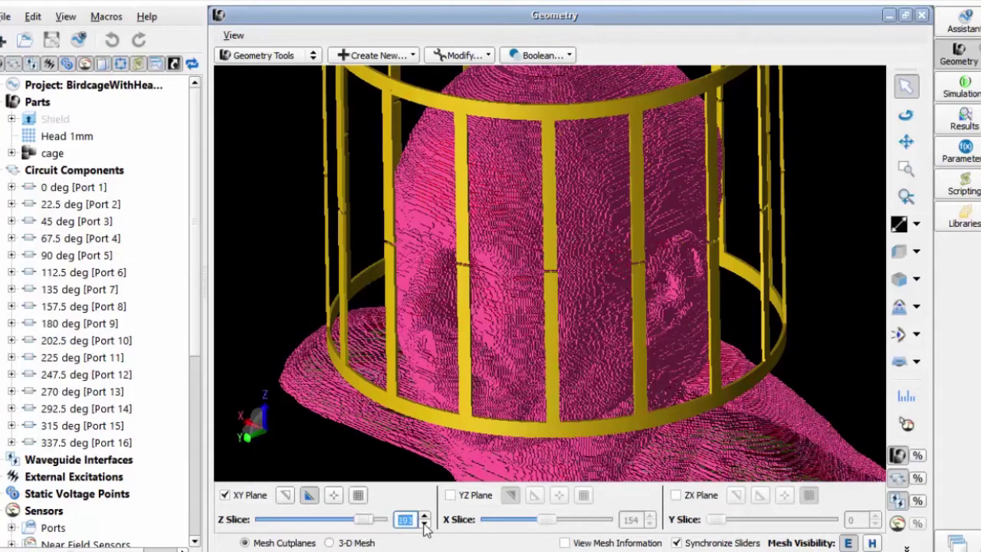
click(425, 524)
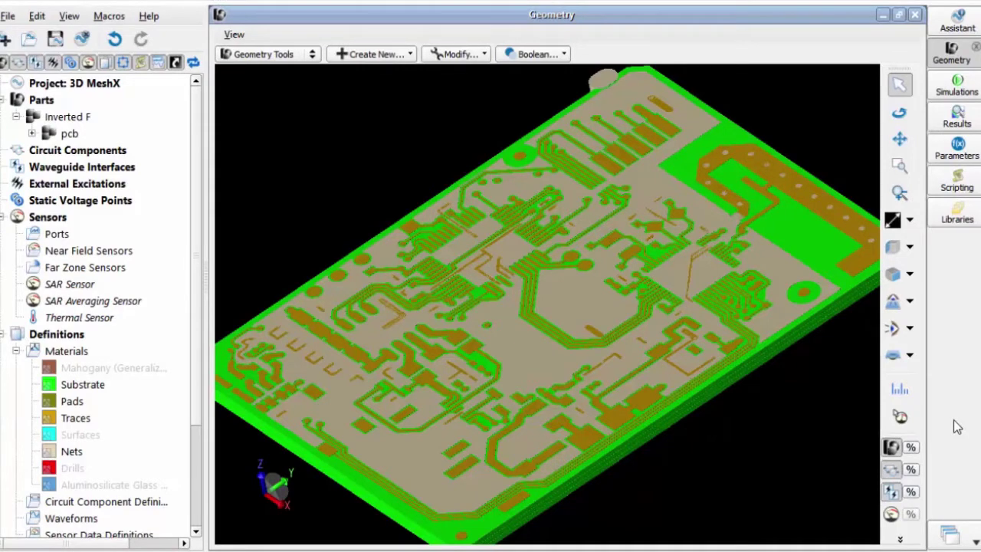
Step: Select the nets NetU3_21 and NetU3_22 on the circuit board in the saved view cercauno and return to the view AnfangEins
click(910, 329)
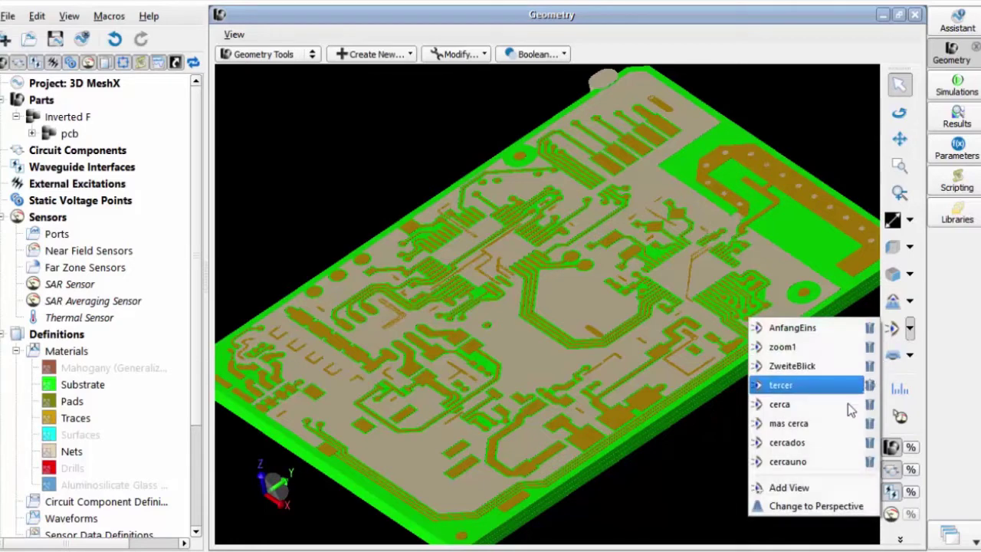
click(812, 461)
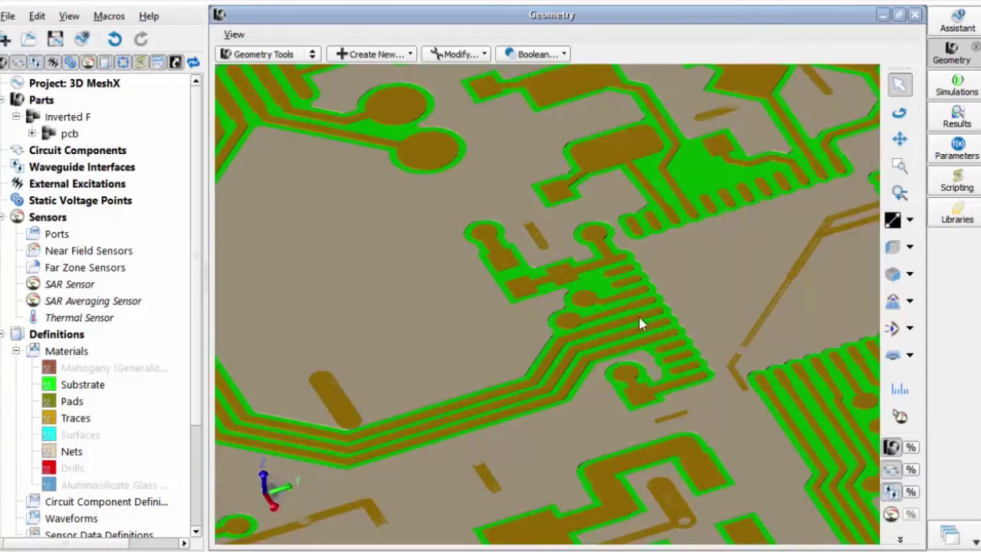
click(590, 301)
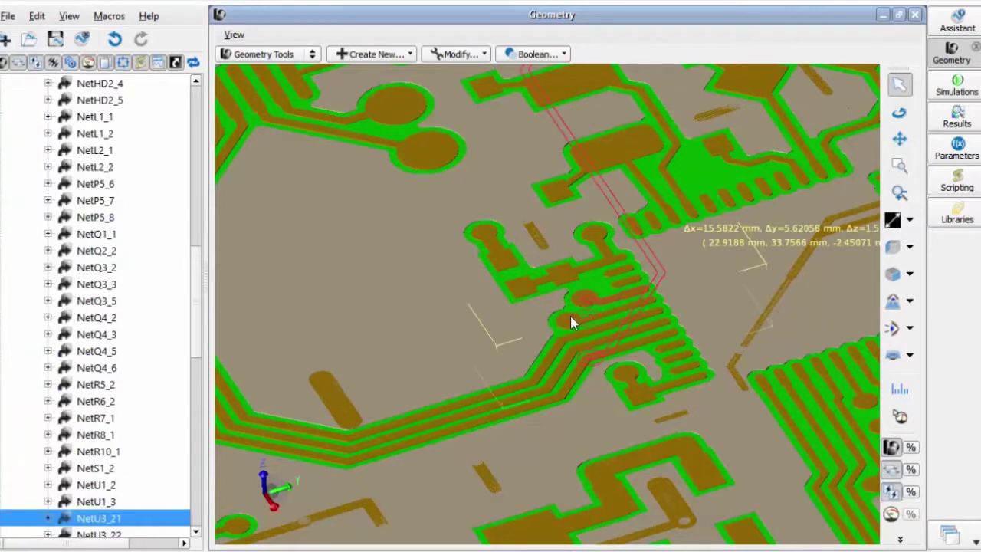
ctrl+click(570, 318)
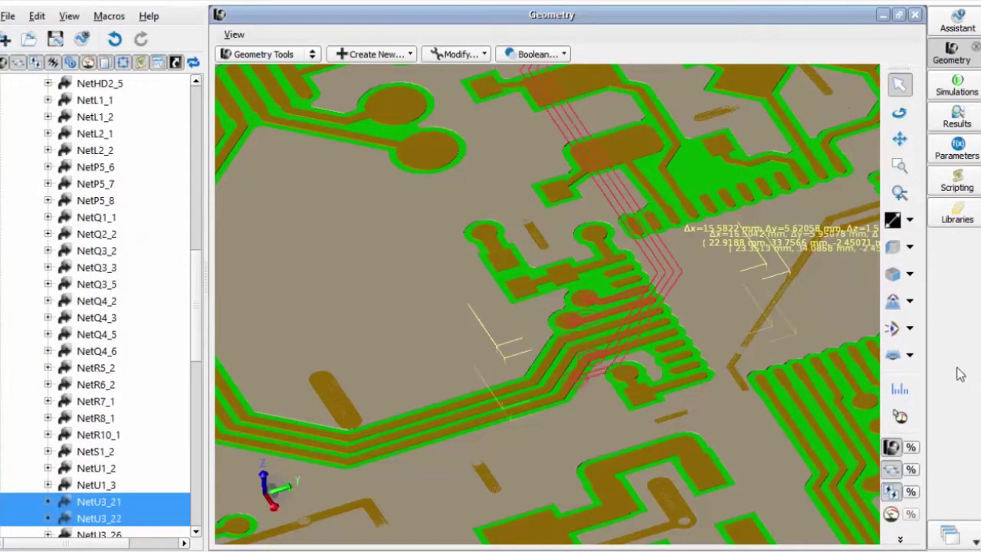
click(909, 328)
click(834, 331)
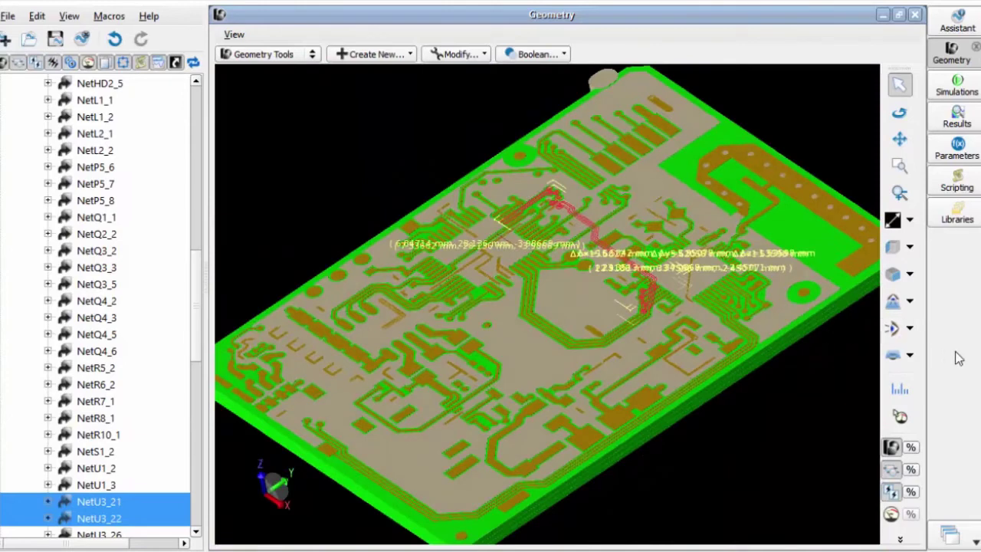
Step: Turn on the 3-D mesh view and narrow its bounds around the selected nets, applying the bounds preset cerca
click(899, 538)
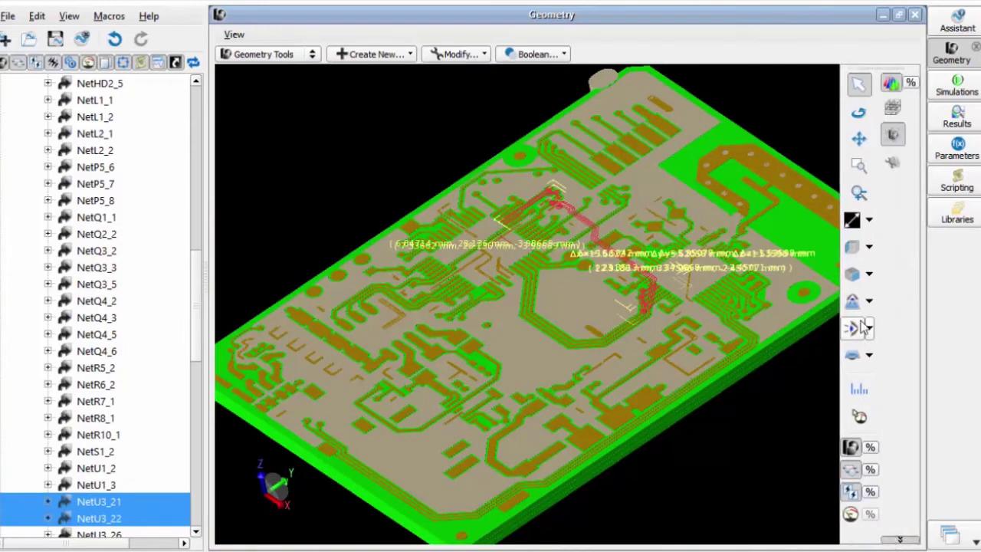
click(889, 110)
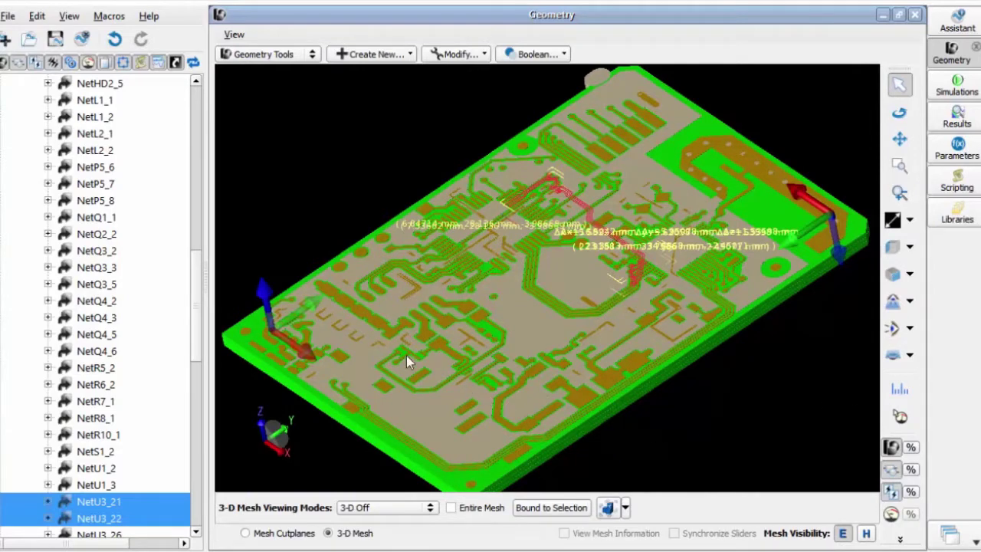
drag(323, 297, 519, 218)
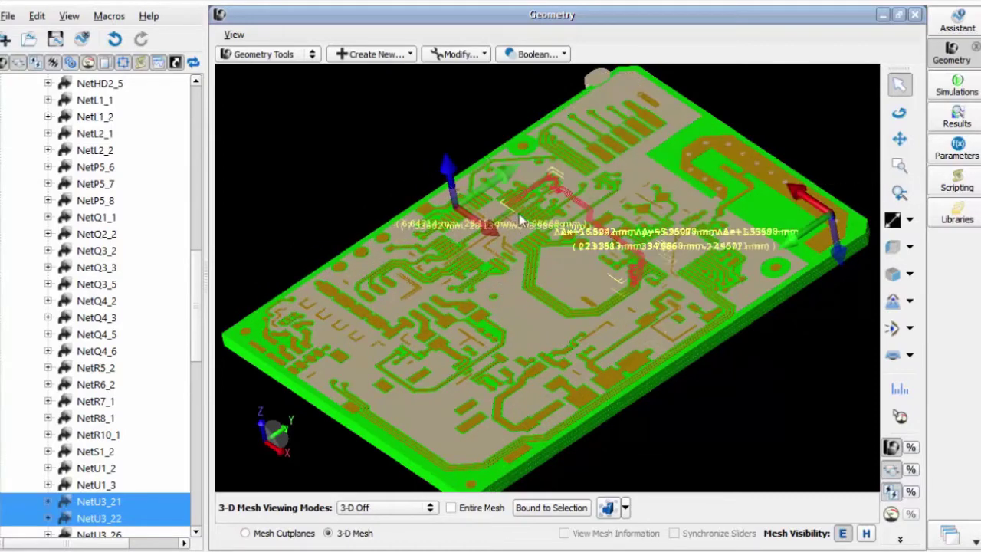
drag(827, 218, 686, 260)
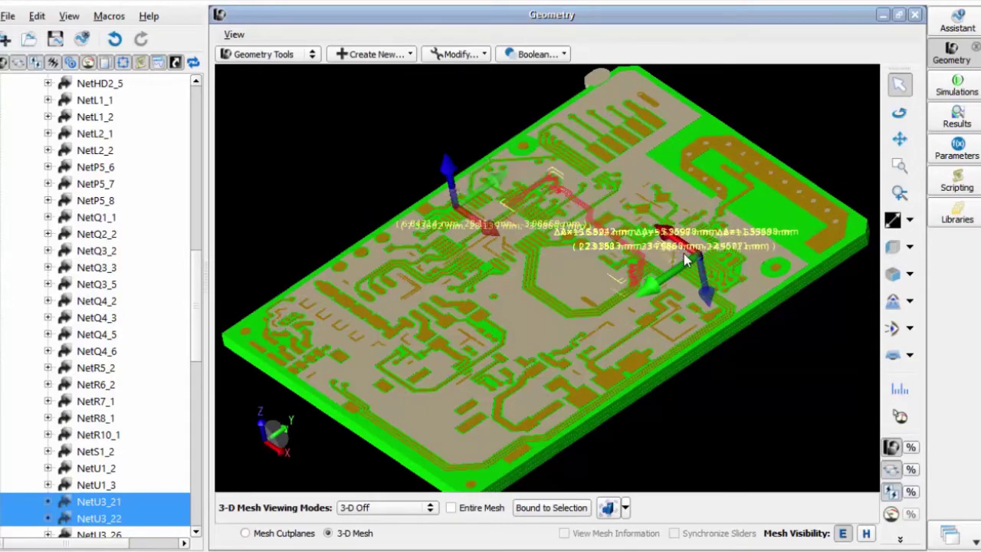
click(625, 507)
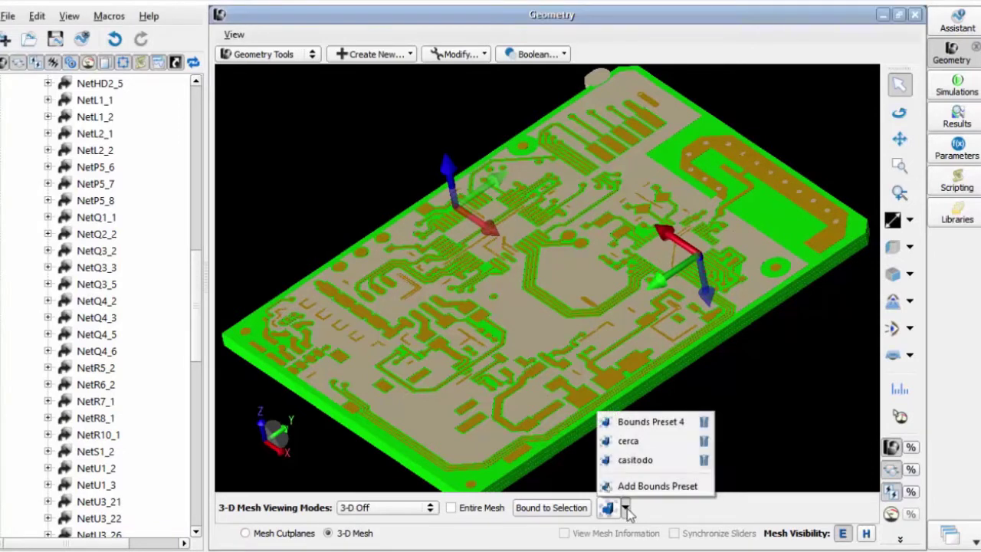
click(629, 443)
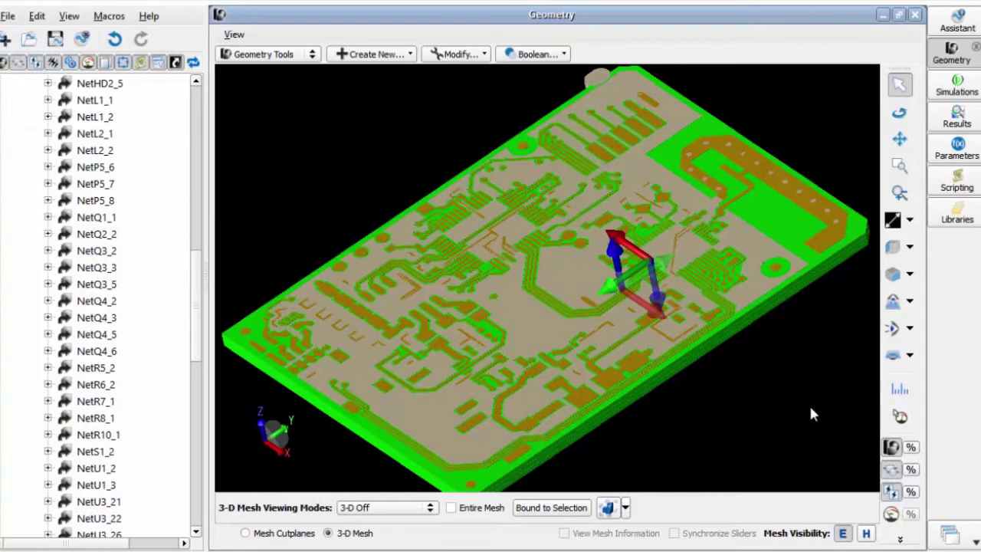
Step: Display the bounded 3-D mesh as Faces With Edges in the saved close-up view cercauno
click(909, 328)
click(804, 466)
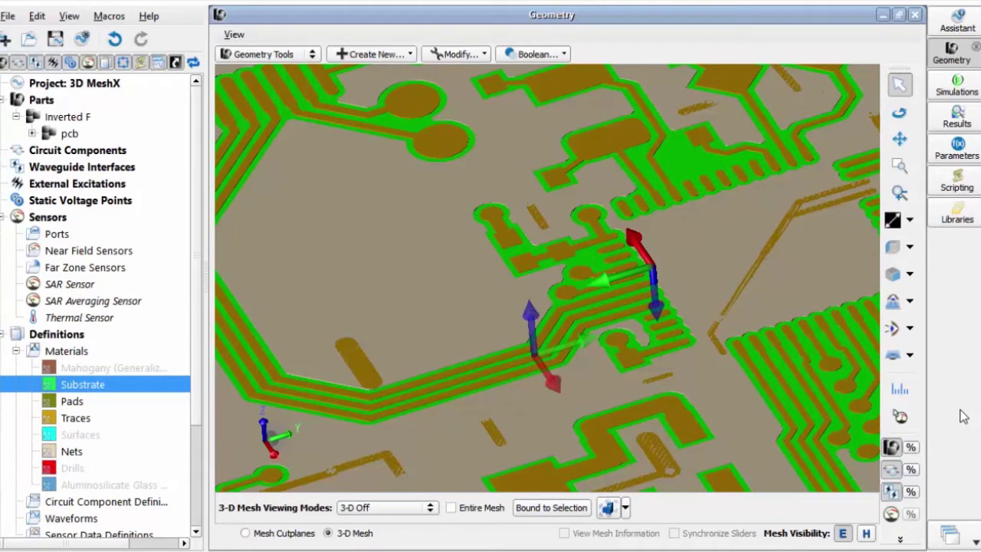
click(435, 509)
click(423, 464)
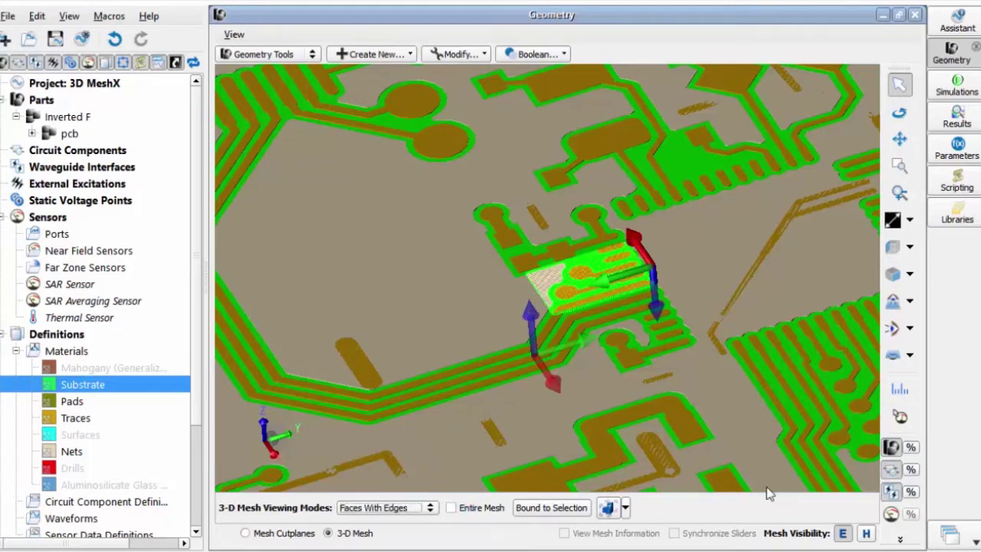
Step: Hide the circuit board's part geometry and make the Substrate material invisible in the bounded 3-D mesh
click(892, 447)
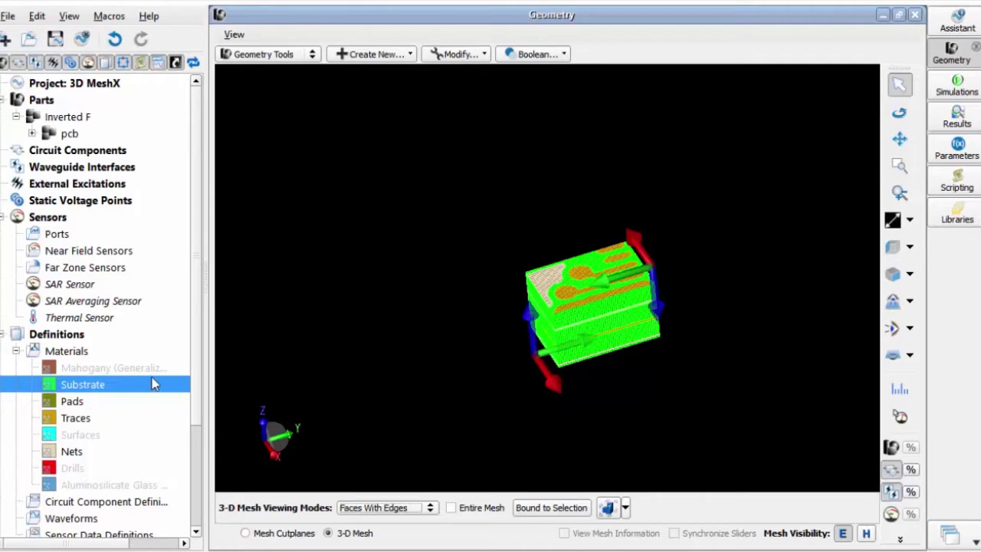
right_click(100, 389)
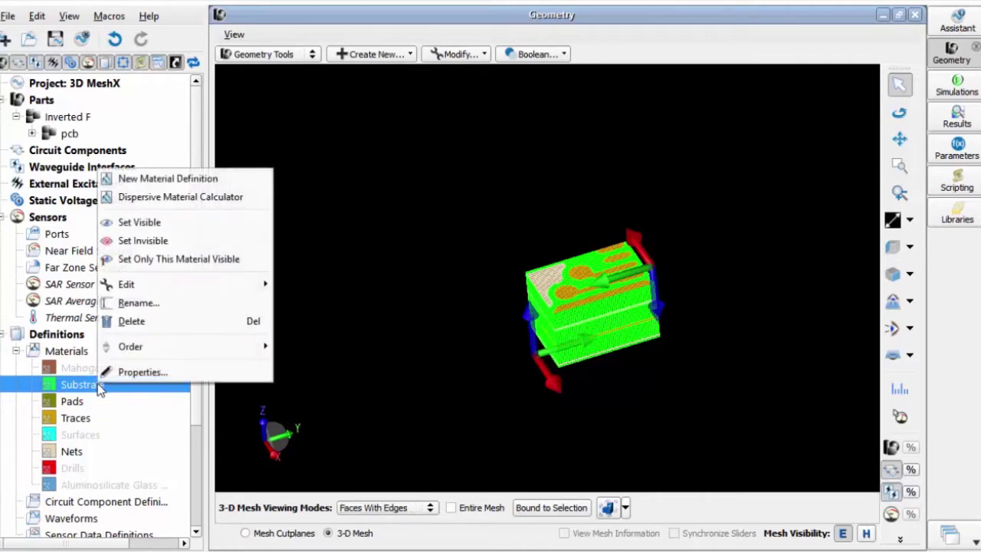
click(163, 241)
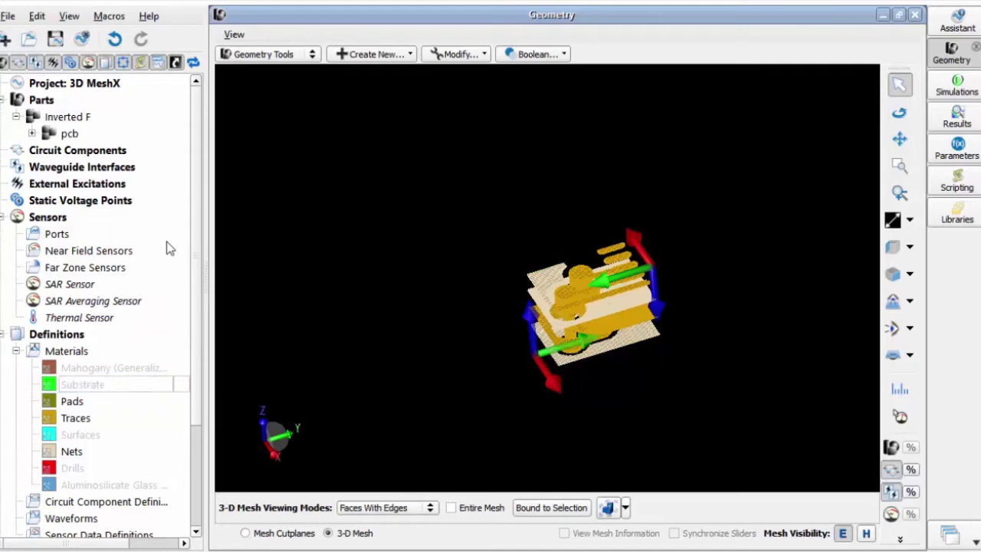
Step: Inspect the bounded mesh of the traces and nets up close in the saved views cercados and mas cerca
click(909, 328)
click(801, 443)
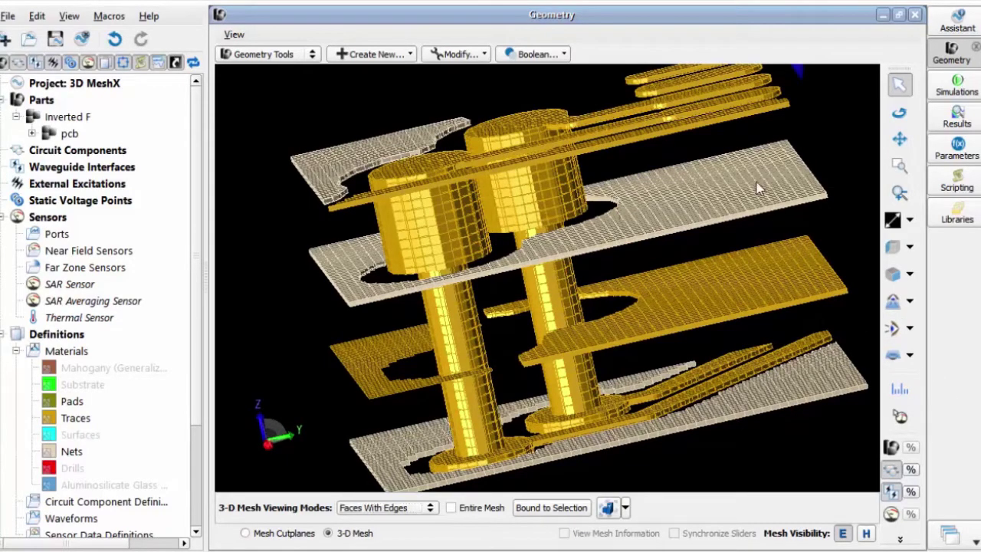
mouse_move(760, 187)
middle_down()
mouse_move(750, 224)
mouse_move(765, 188)
middle_up()
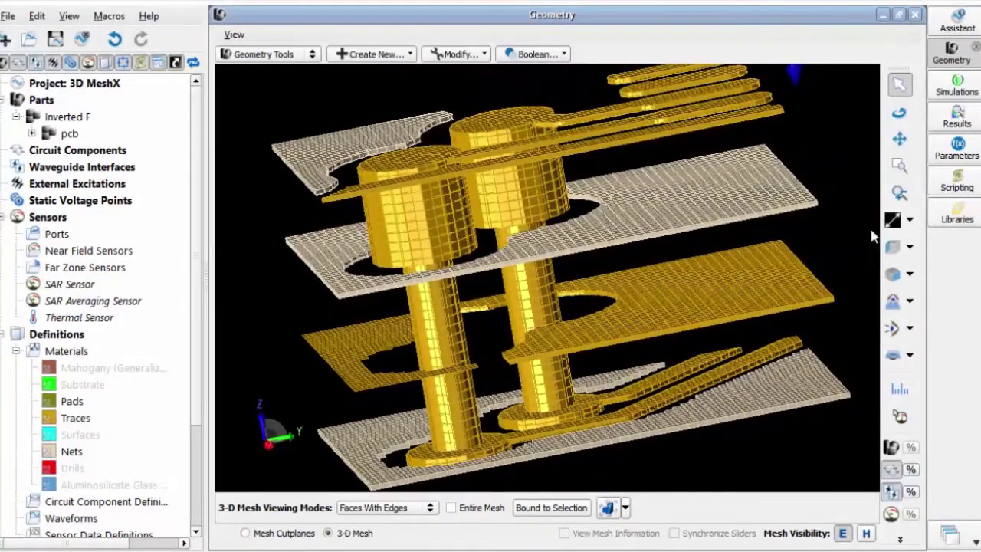
click(910, 327)
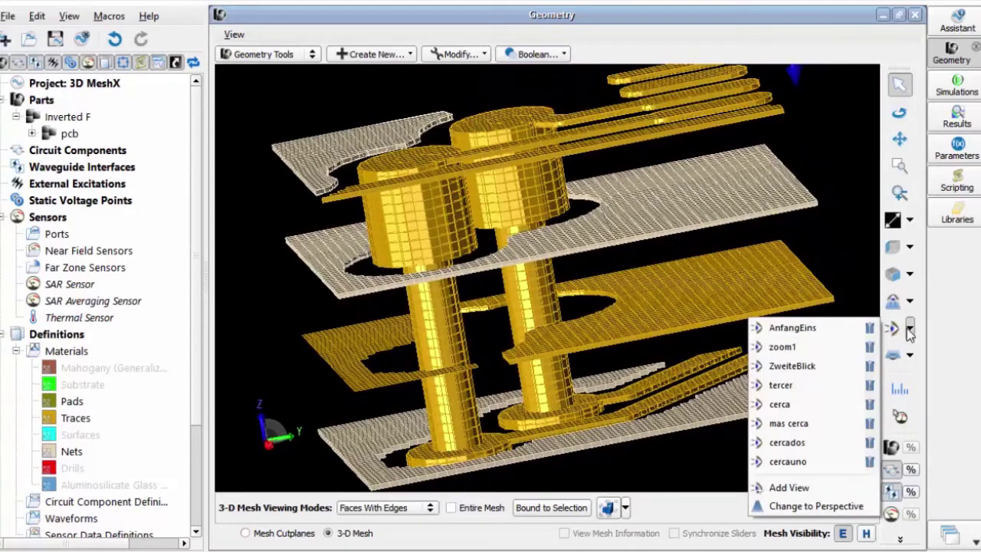
click(789, 423)
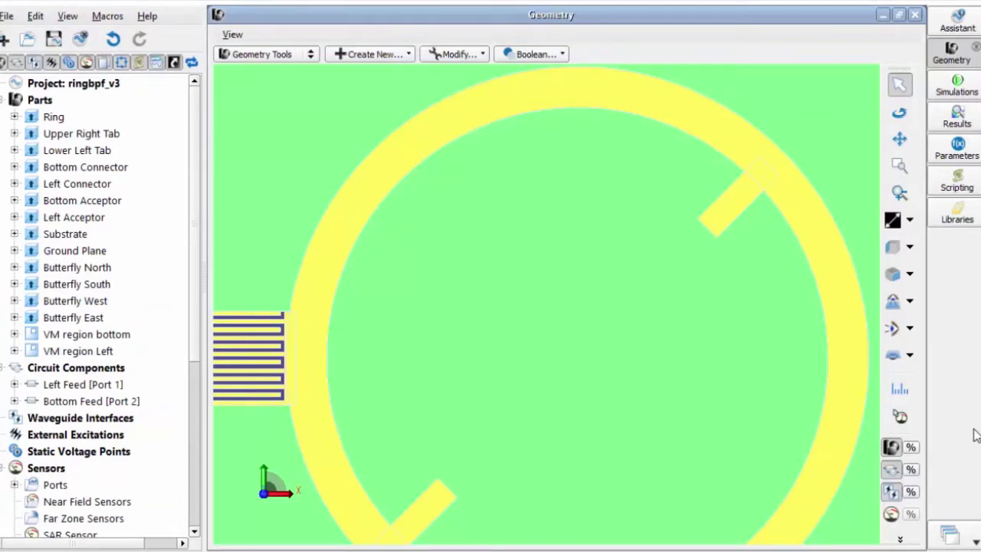
Step: Turn on the mesh view with the XY cutplane for the ring filter project ringbpf_v3 and hide the part geometry
click(899, 539)
click(891, 132)
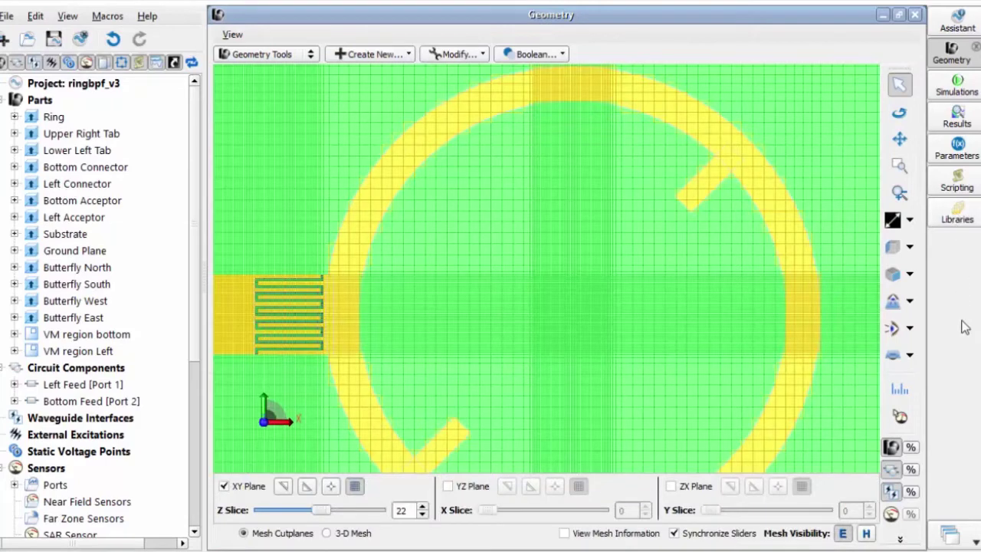
click(892, 449)
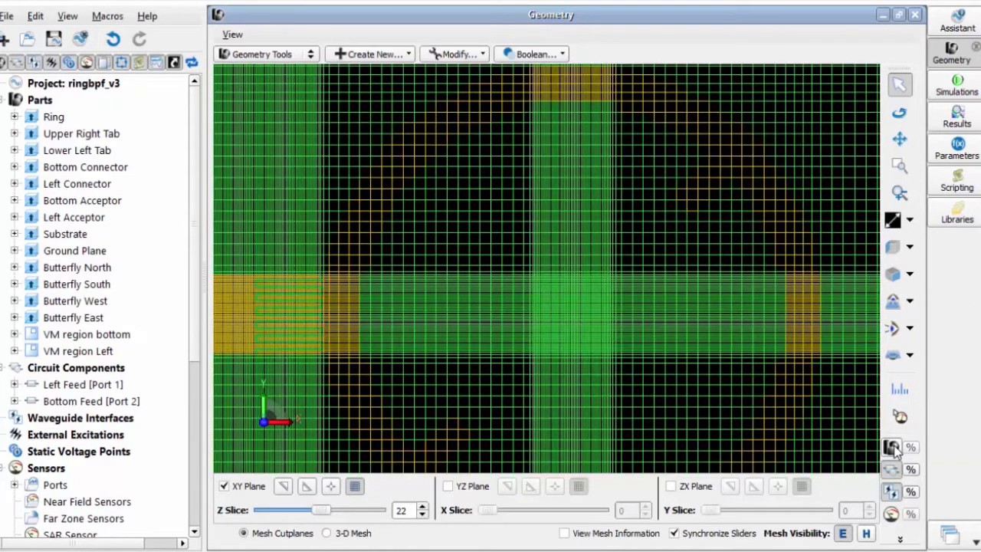
Step: Display the ring filter's entire 3-D mesh and examine the ring's meshed edge in the saved view slant
click(327, 533)
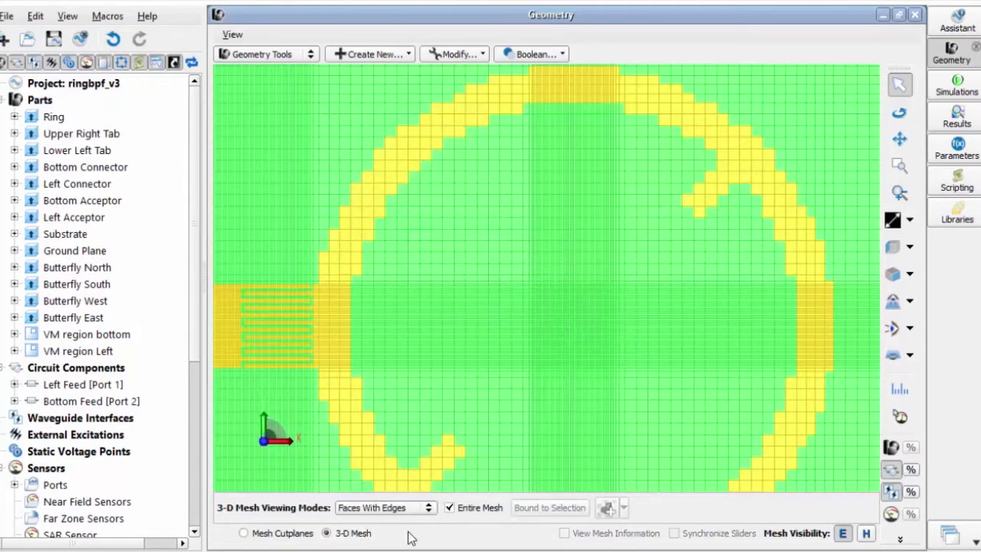
click(910, 329)
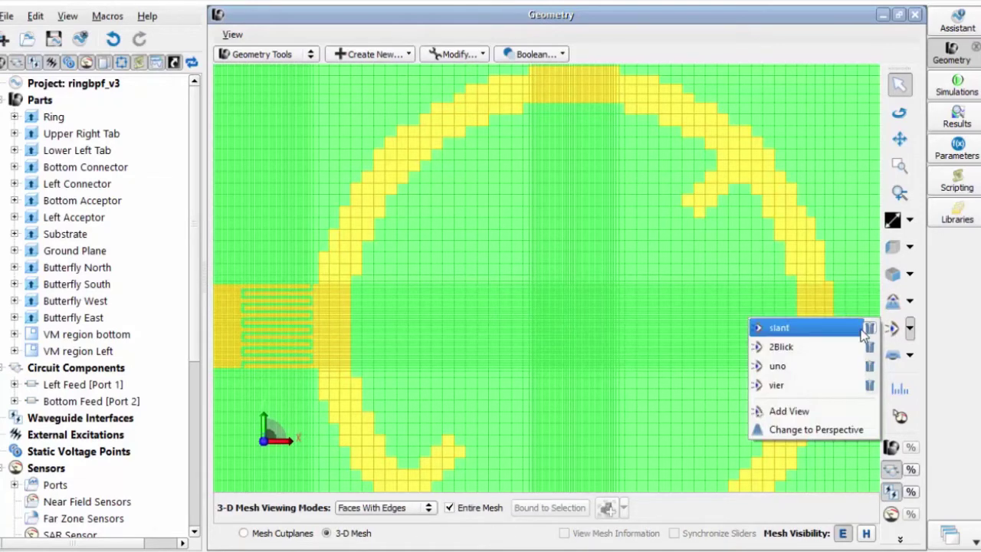
click(826, 327)
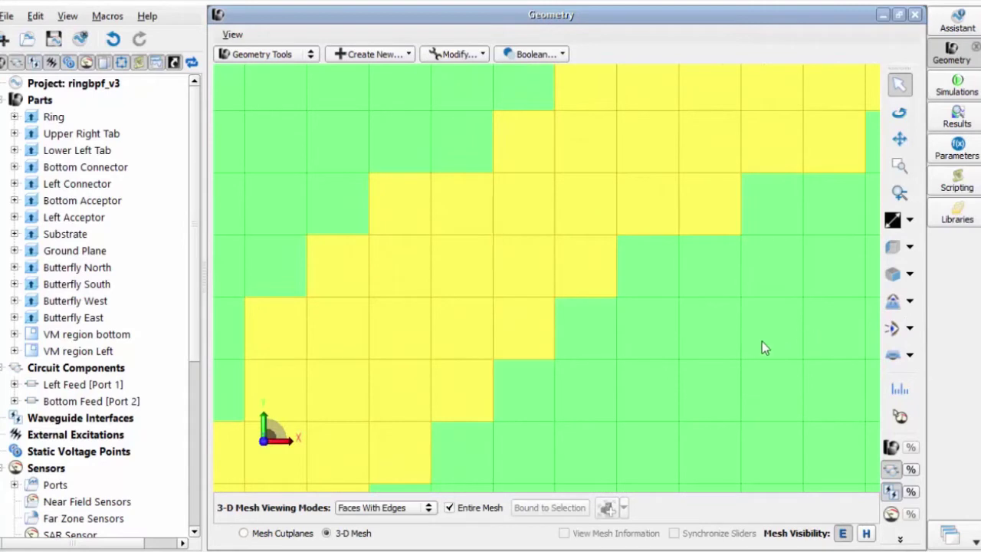
Step: Enable XACT Mesh for the Ring part in the mesh cutplane display and hide the part geometry
click(245, 532)
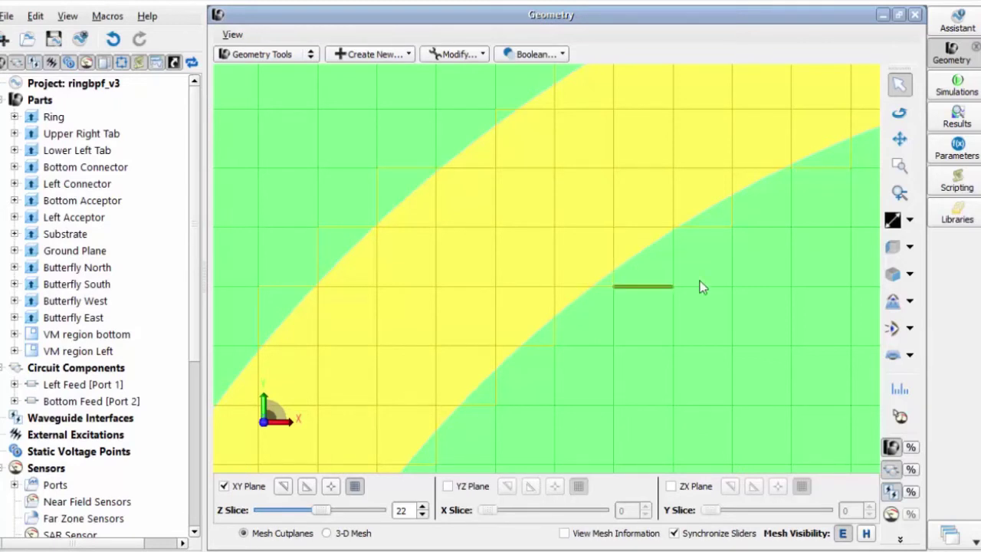
right_click(408, 297)
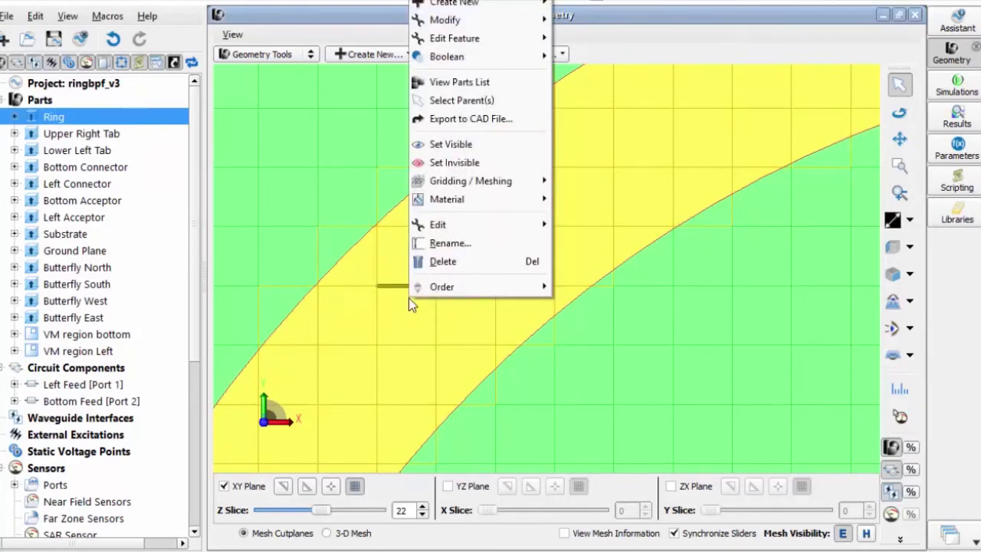
mouse_move(458, 184)
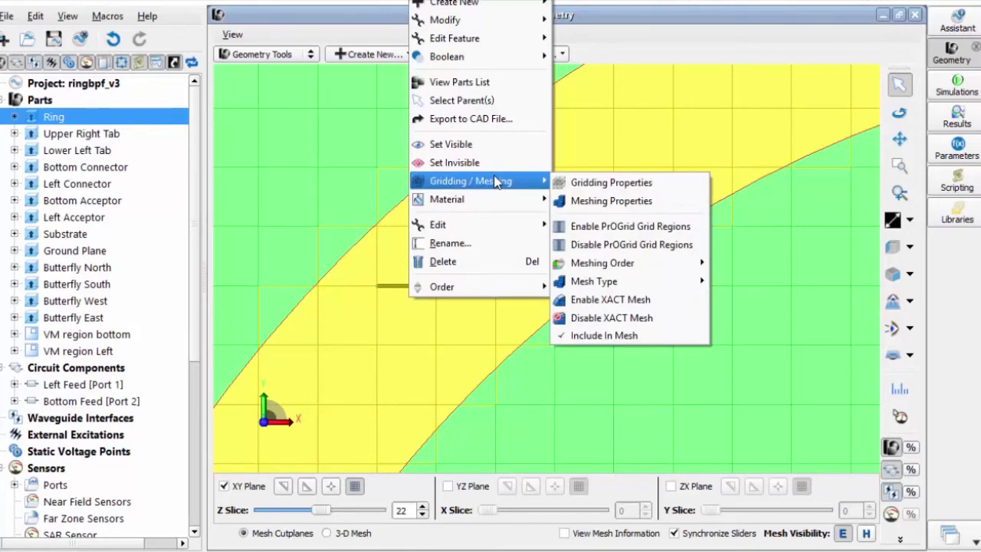
click(592, 299)
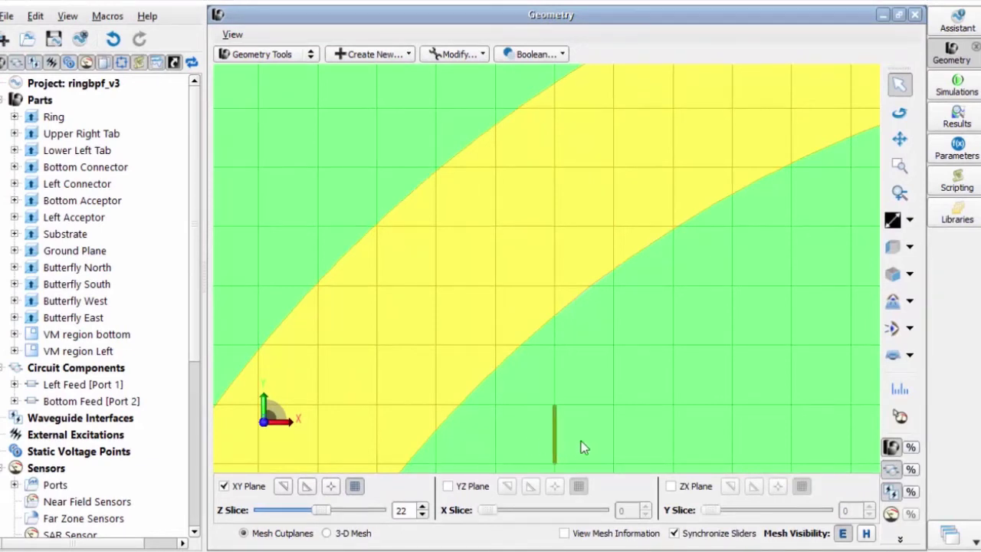
click(890, 447)
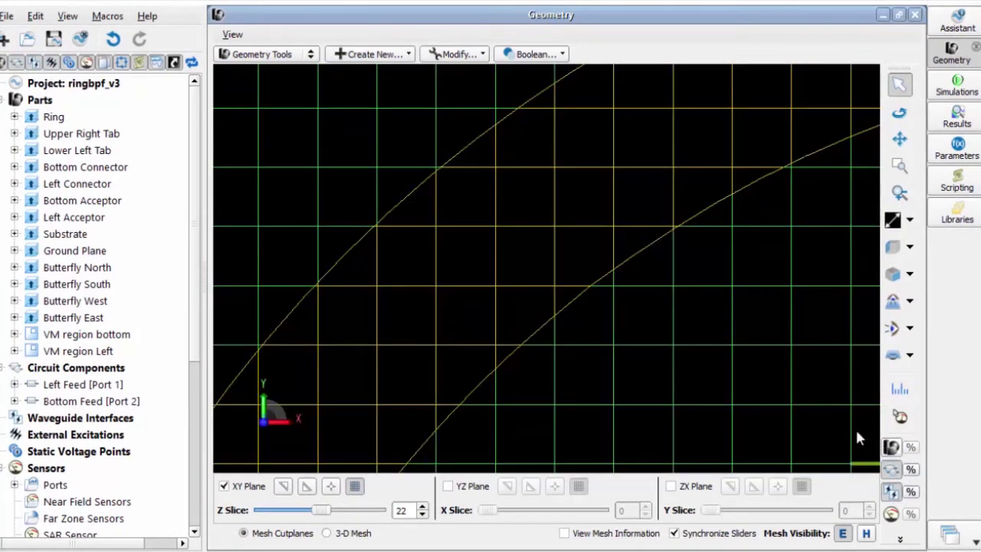